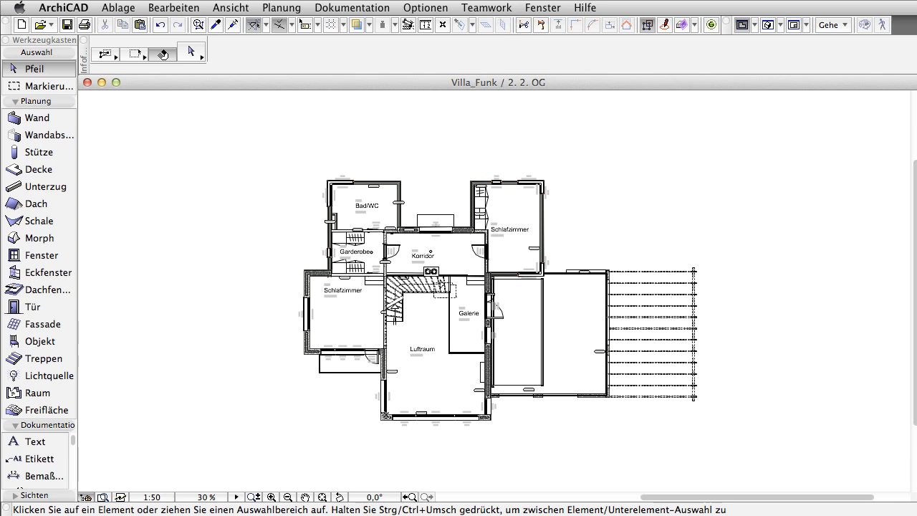
# Open Projektlage and review the Oslo latitude, longitude, 0,00 m elevation and 170,00° north direction
pyautogui.click(425, 8)
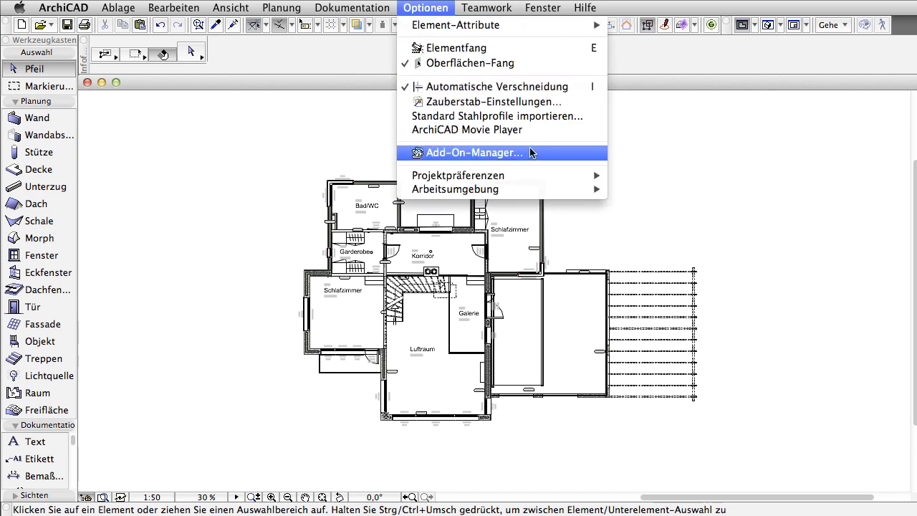
pyautogui.moveTo(366, 127)
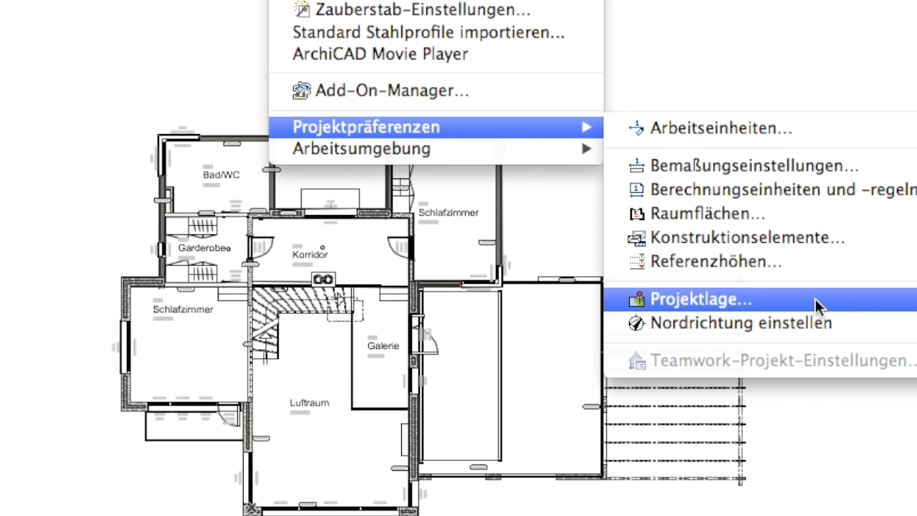
pyautogui.click(819, 306)
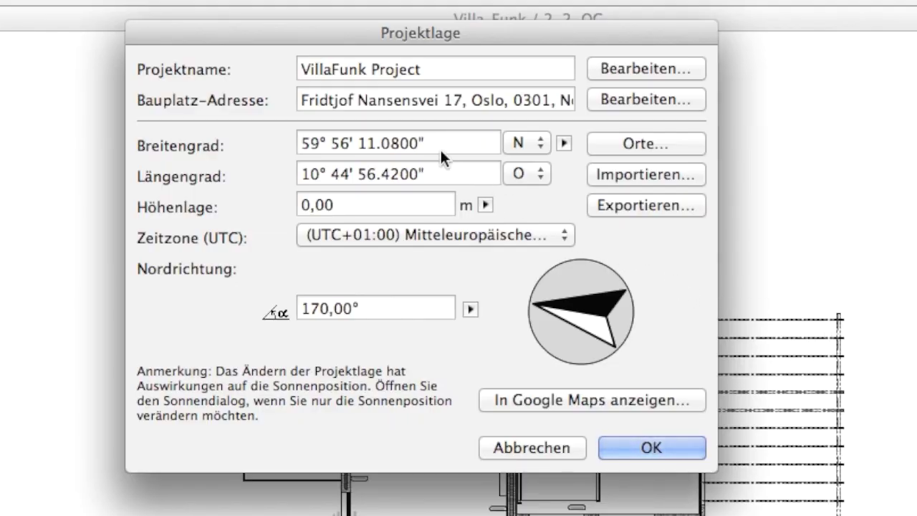
pyautogui.moveTo(432, 144); pyautogui.dragTo(276, 141)
pyautogui.press('Tab')
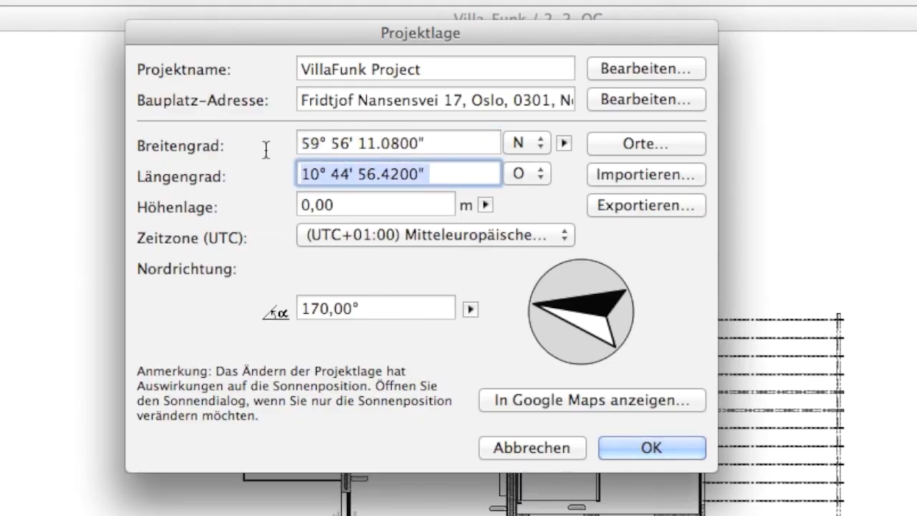
pyautogui.moveTo(369, 207); pyautogui.dragTo(277, 204)
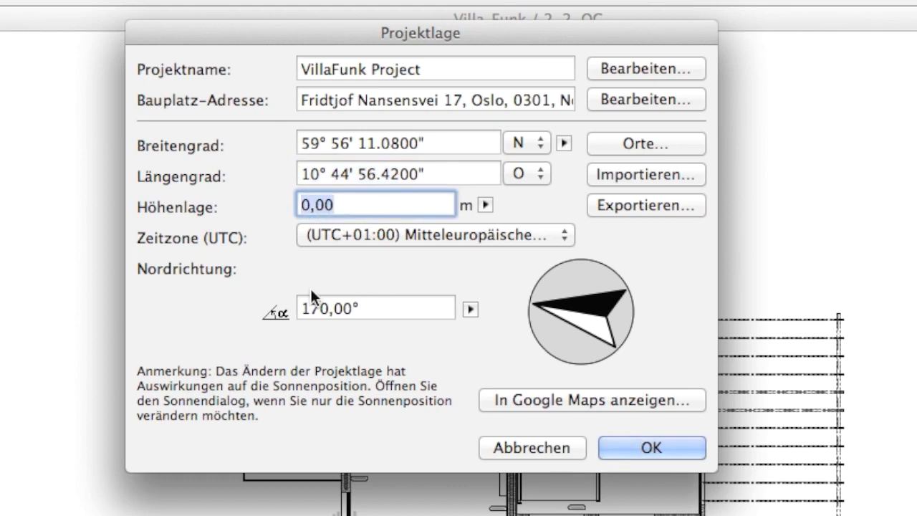
pyautogui.moveTo(389, 310); pyautogui.dragTo(278, 294)
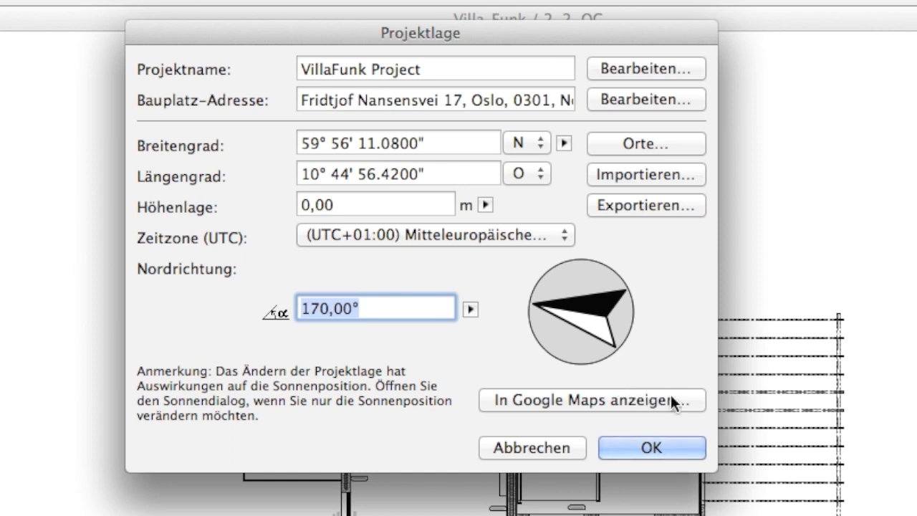
# Show the Oslo site in Google Maps and zoom into the marked location in satellite view
pyautogui.click(693, 402)
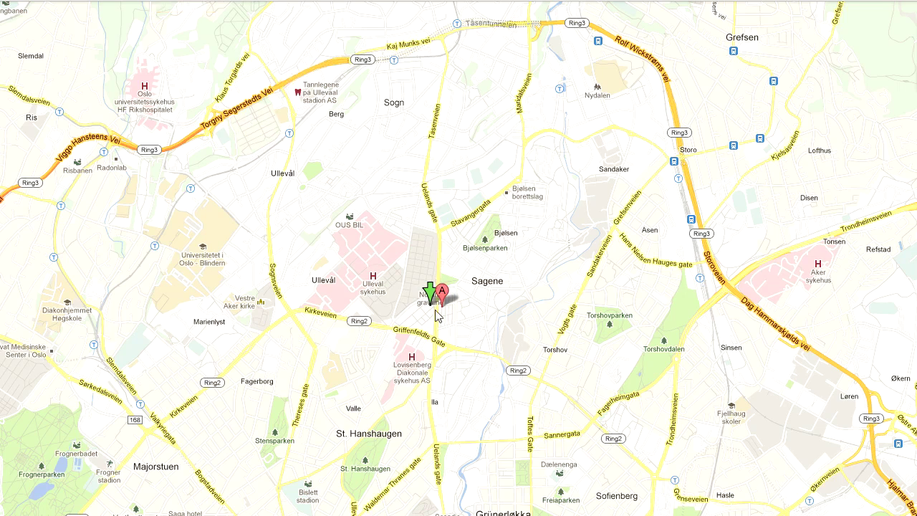
pyautogui.scroll(2, 435, 310)
pyautogui.scroll(1, 433, 309)
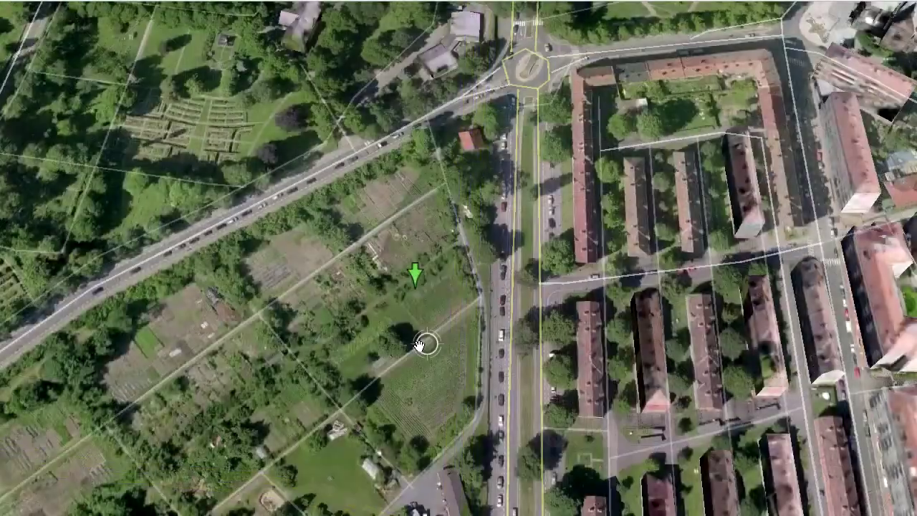
pyautogui.scroll(2, 425, 345)
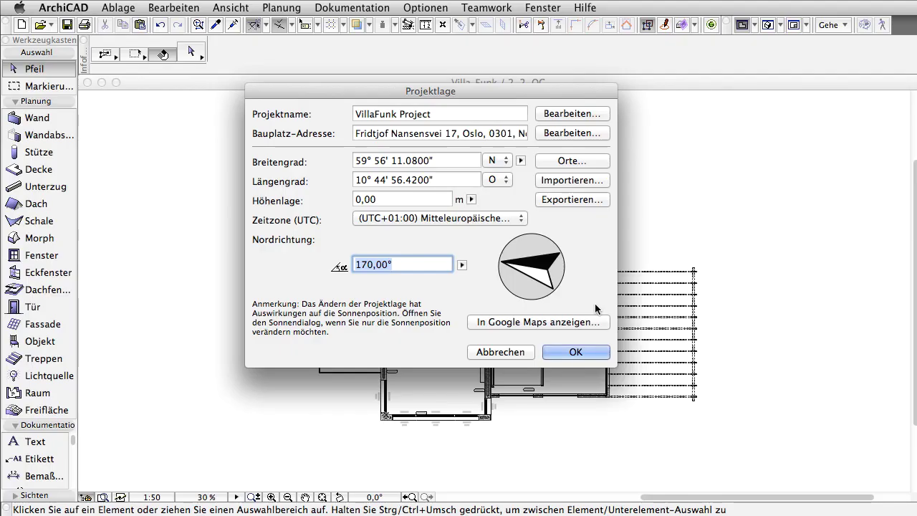
# Confirm Projektlage and show Villa_Funk in the 3D window, zoomed out and orbited to a new angle
pyautogui.press('Return')
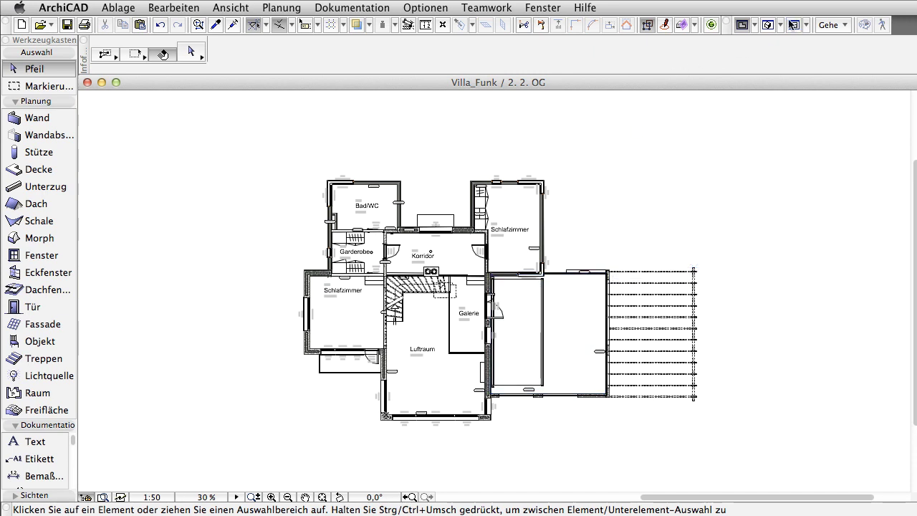
pyautogui.click(768, 24)
pyautogui.scroll(-2, 494, 305)
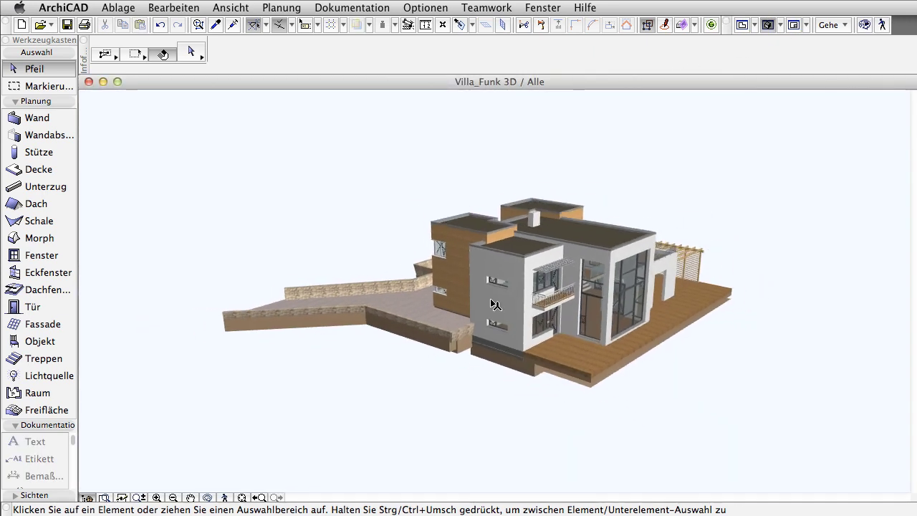
pyautogui.scroll(-2, 499, 305)
pyautogui.scroll(-1, 506, 306)
pyautogui.keyDown('shift'); pyautogui.moveTo(503, 304); pyautogui.dragTo(730, 382, button='middle'); pyautogui.keyUp('shift')
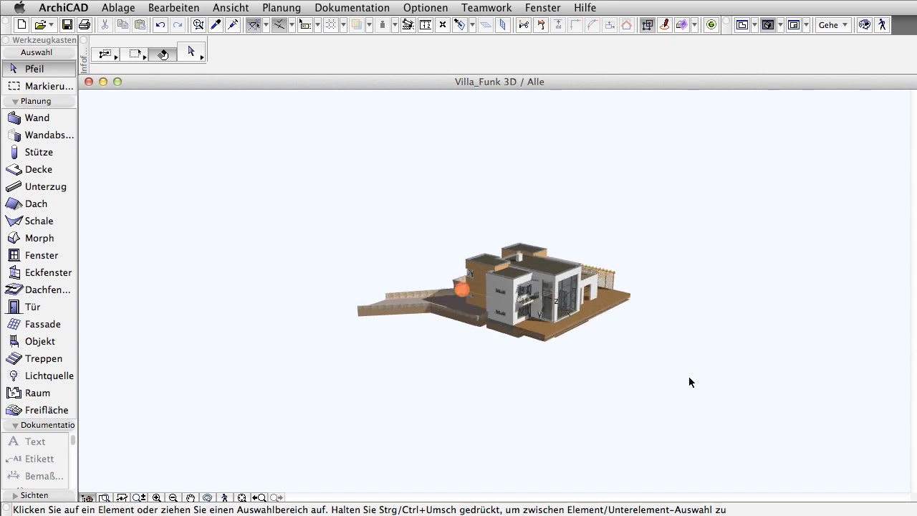
pyautogui.click(119, 7)
pyautogui.moveTo(132, 132)
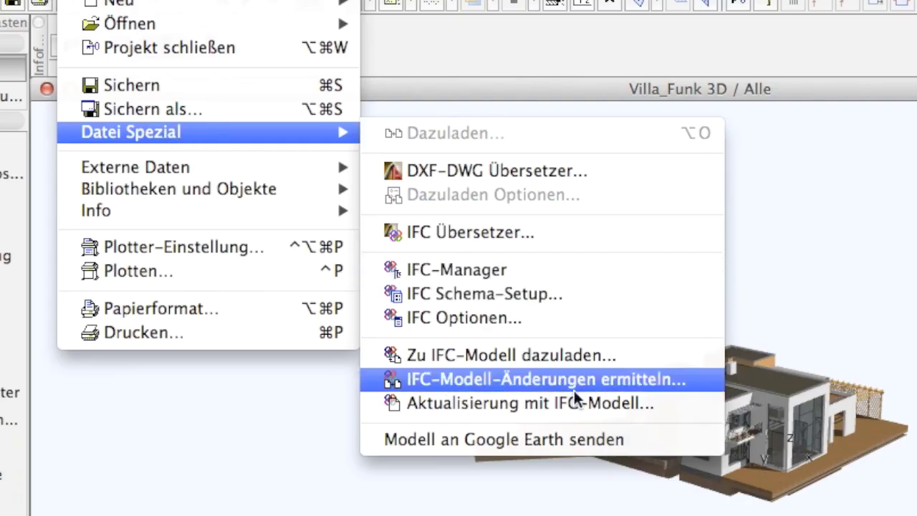
# Send Villa_Funk to Google Earth with camera views exported and height set to Befestigt am Boden
pyautogui.click(651, 443)
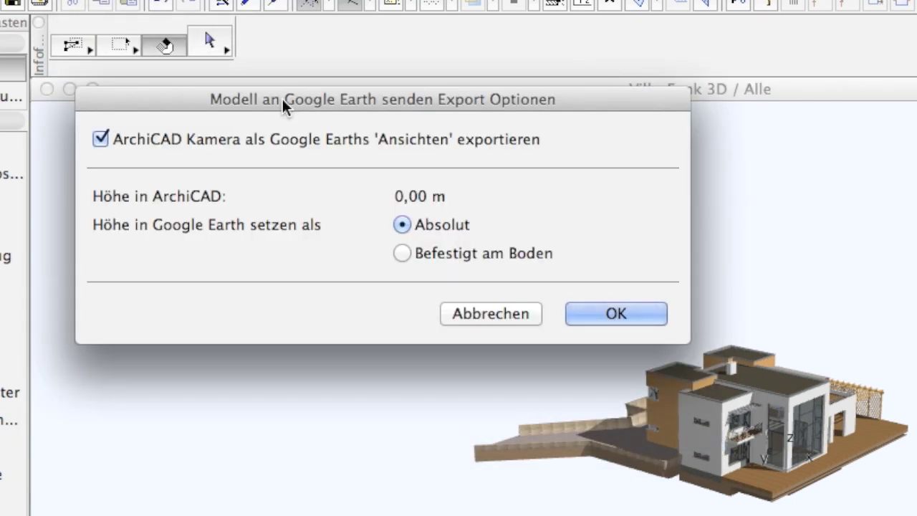
pyautogui.click(101, 139)
pyautogui.click(102, 138)
pyautogui.click(446, 254)
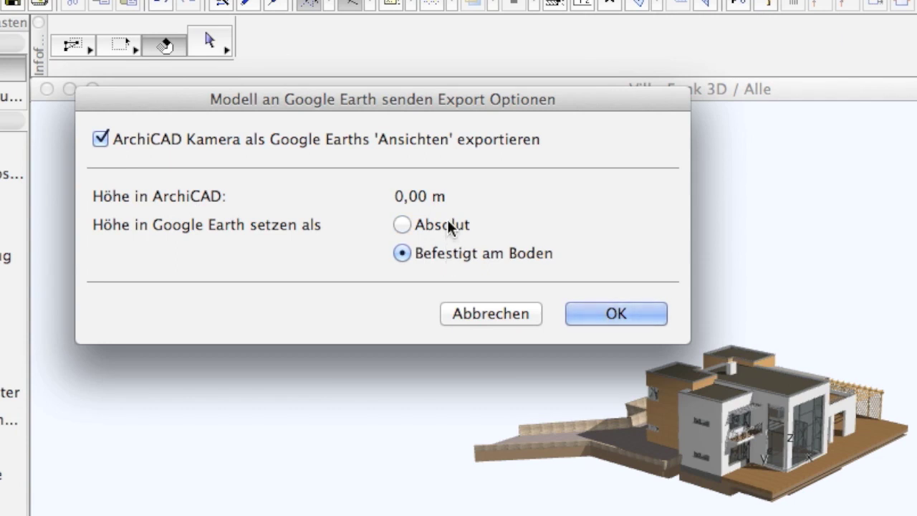
pyautogui.click(448, 219)
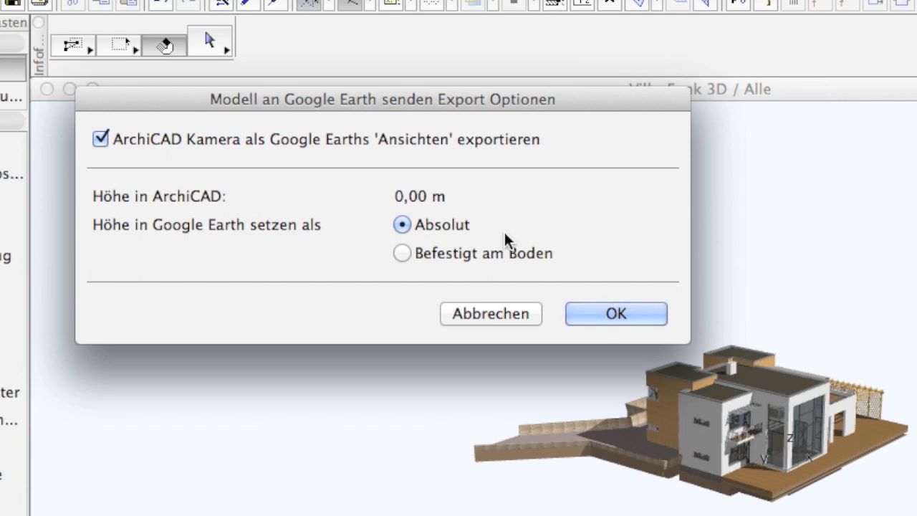
pyautogui.click(406, 257)
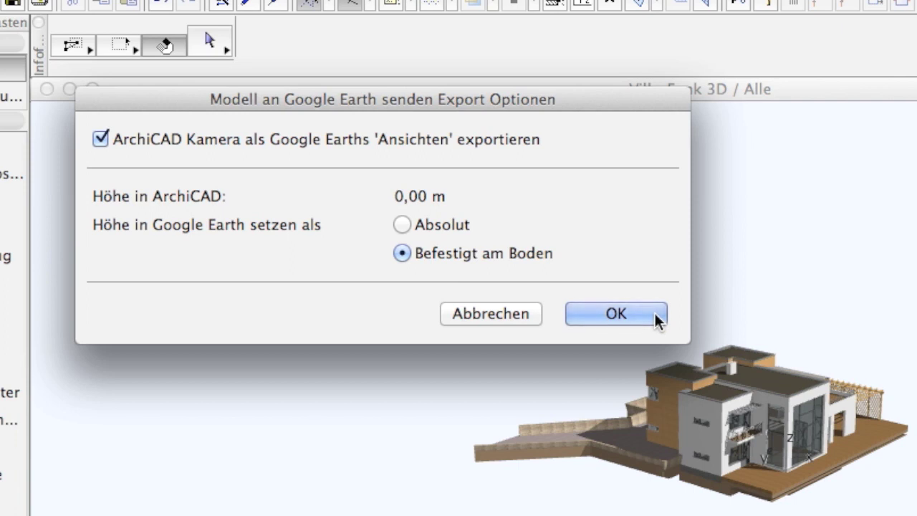
pyautogui.click(657, 314)
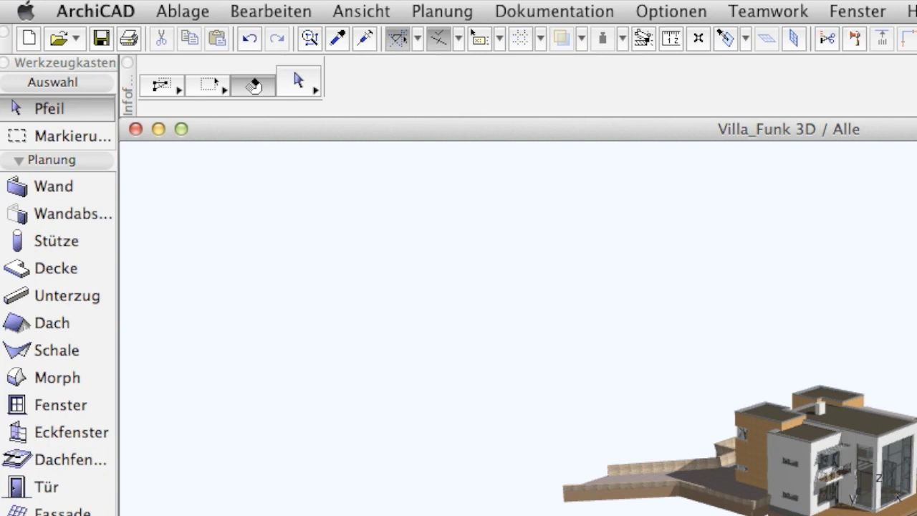
# Save the model as Villa_Funk.kmz in Google Earth Datei format with the Optionen box checked
pyautogui.click(183, 11)
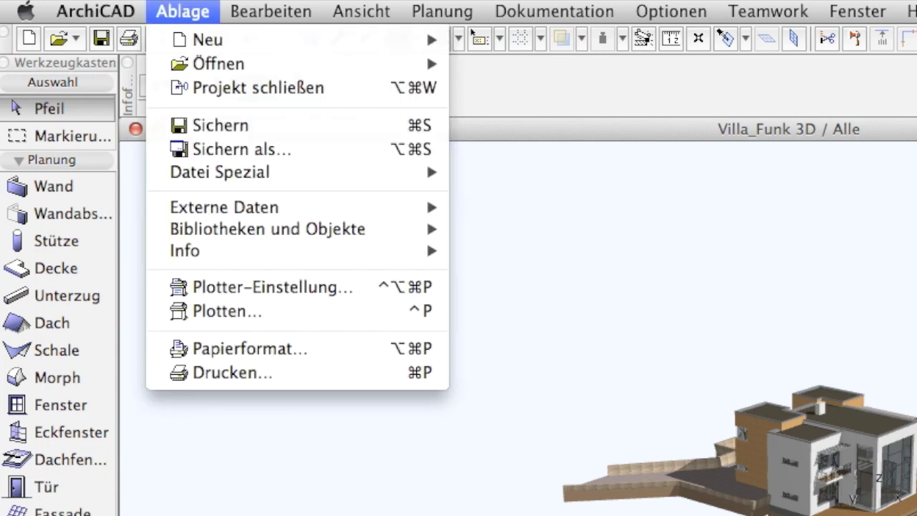
pyautogui.click(328, 150)
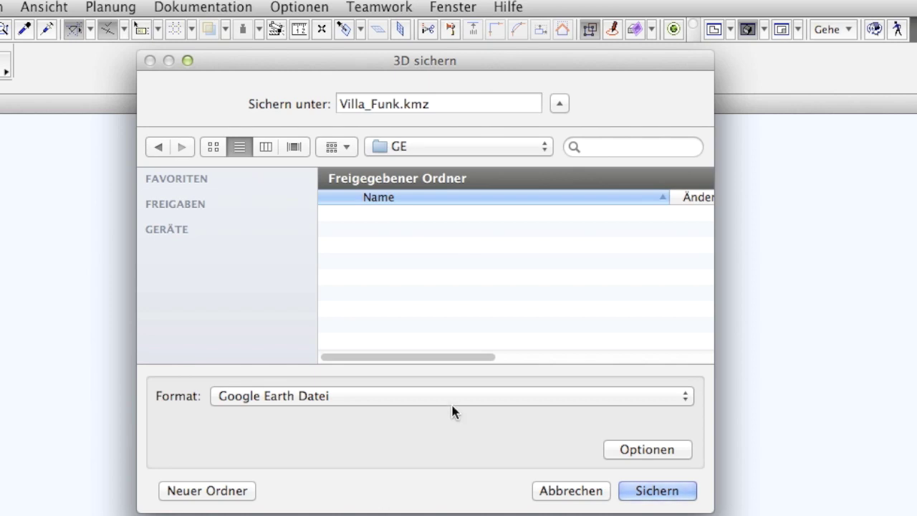
pyautogui.click(451, 396)
pyautogui.click(450, 395)
pyautogui.click(685, 453)
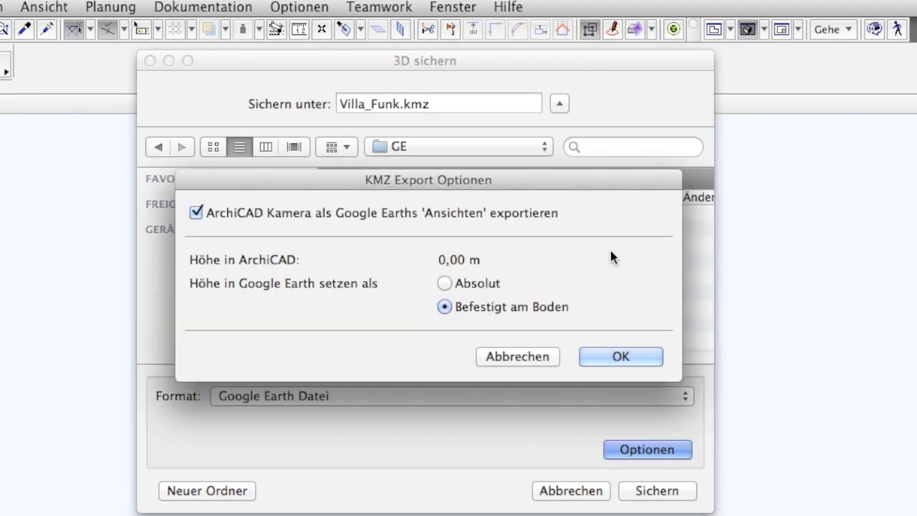
pyautogui.click(641, 357)
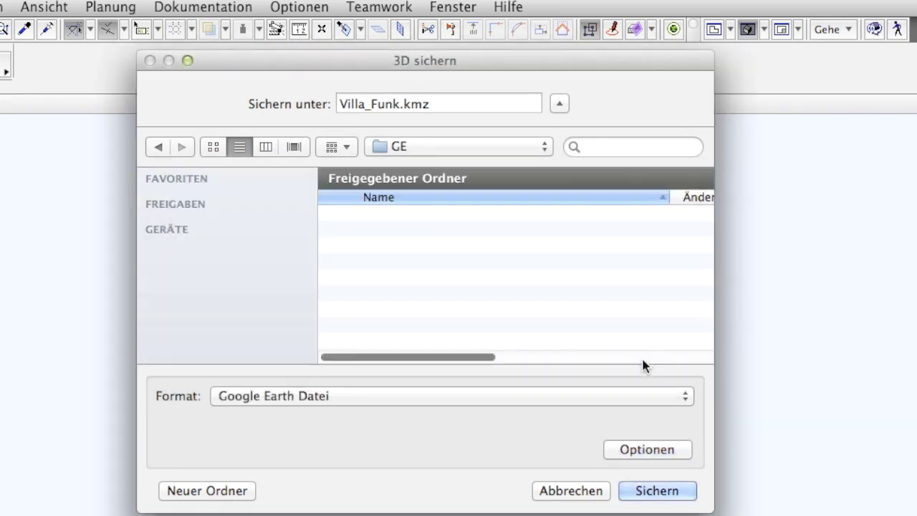
pyautogui.click(672, 493)
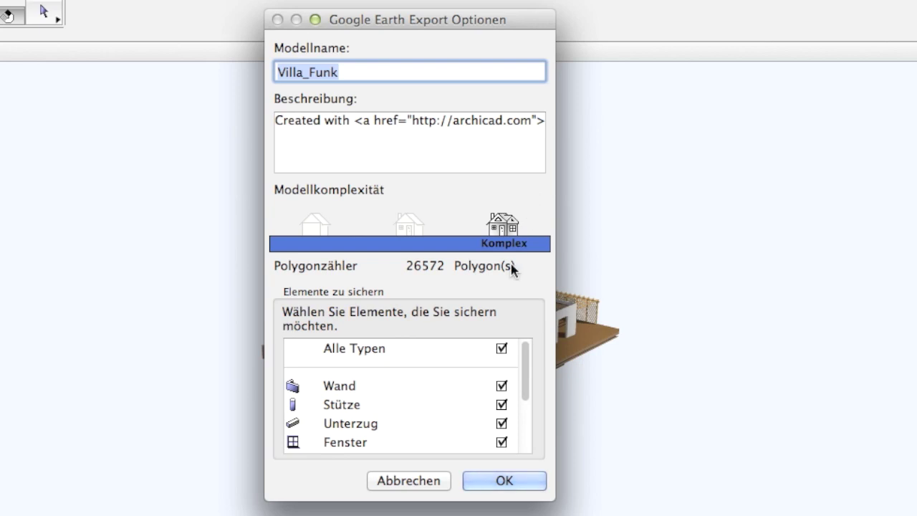
# Accept the Komplex export at 26572 polygons with Wand, Stütze, Unterzug and Fenster included
pyautogui.moveTo(528, 365)
pyautogui.mouseDown()
pyautogui.moveTo(533, 429)
pyautogui.moveTo(546, 348)
pyautogui.mouseUp()
pyautogui.click(536, 481)
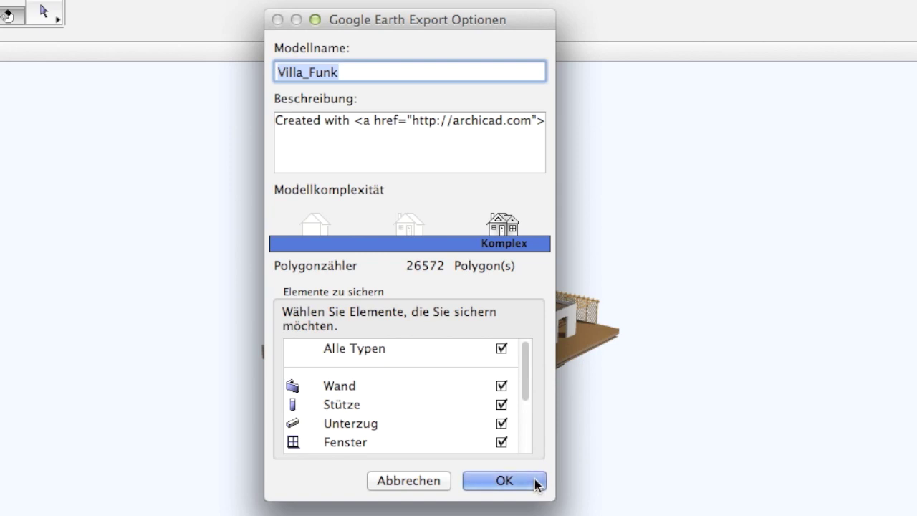